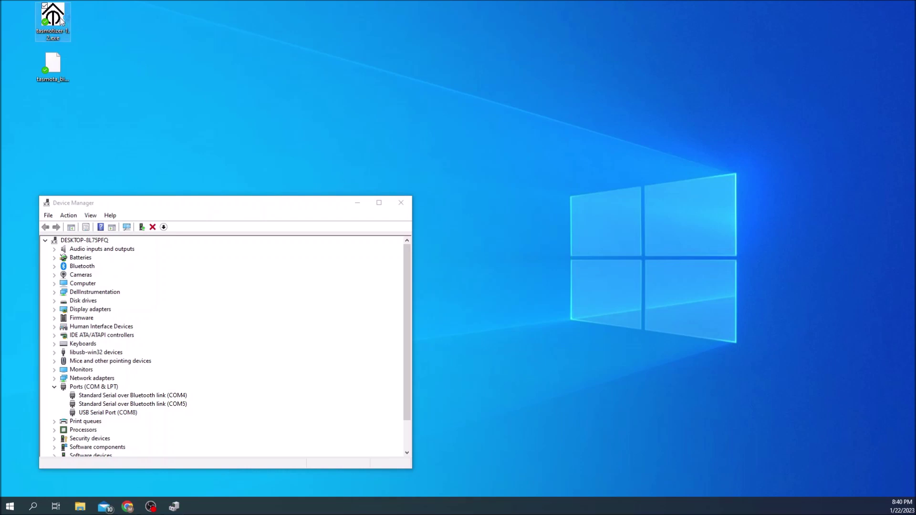
# - Launch Tasmotizer, keep COM8 as the port, and enable saving the original firmware
pyautogui.doubleClick(61, 21)
pyautogui.moveTo(434, 136); pyautogui.dragTo(648, 111)
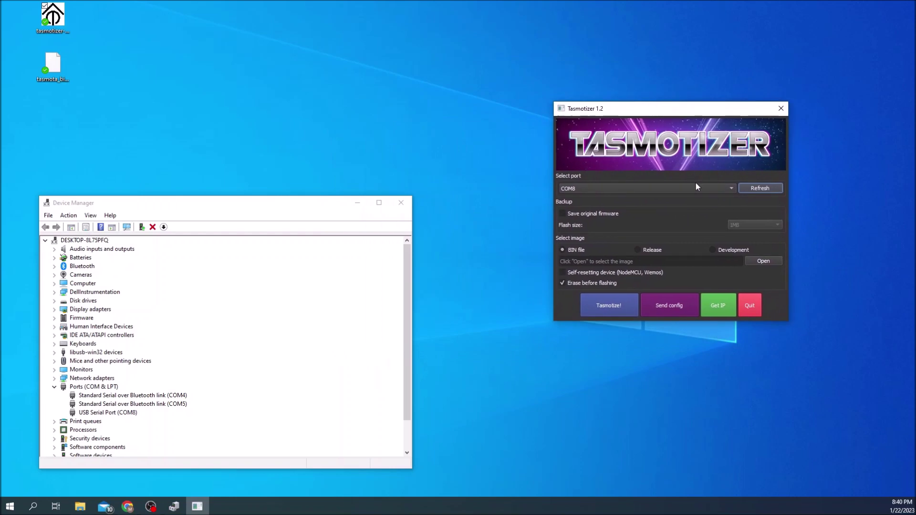
pyautogui.click(562, 213)
pyautogui.click(731, 190)
pyautogui.click(731, 190)
# - Load tasmota_bin_12_3_1.bin from the Desktop as the BIN image for flashing
pyautogui.click(762, 261)
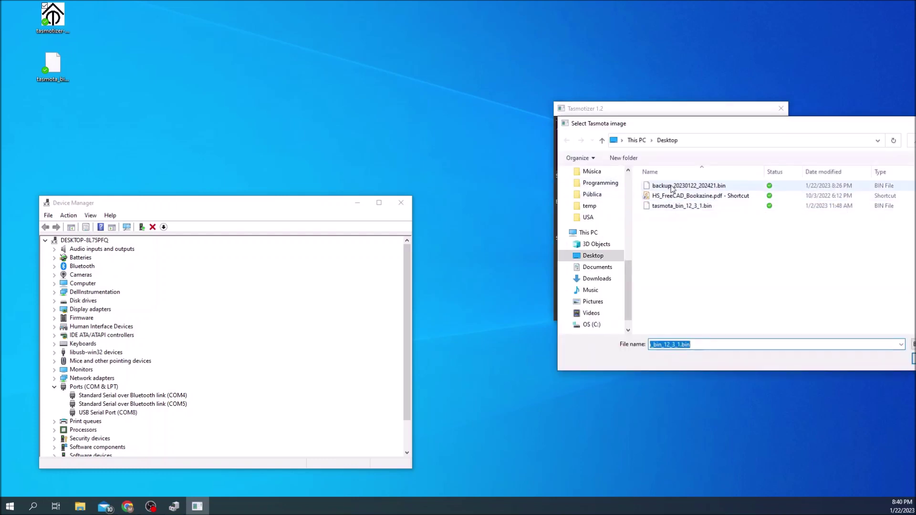
pyautogui.click(670, 205)
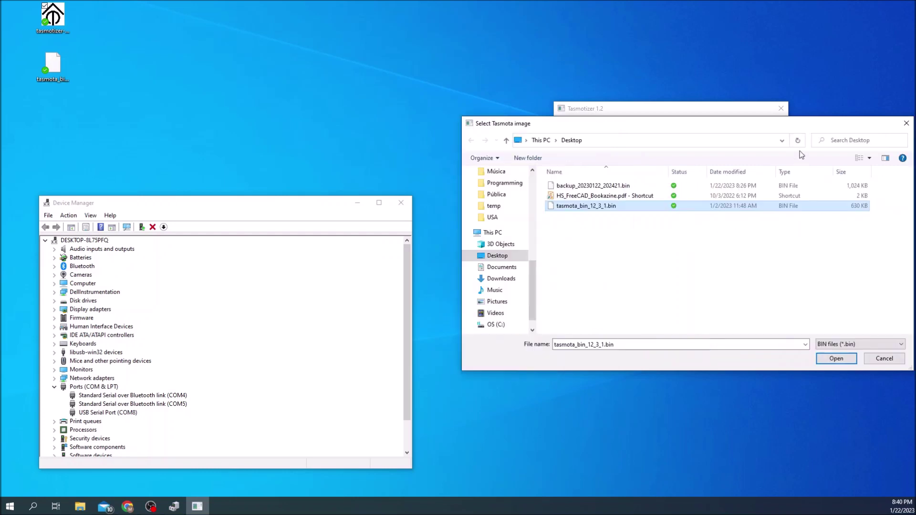
pyautogui.click(803, 371)
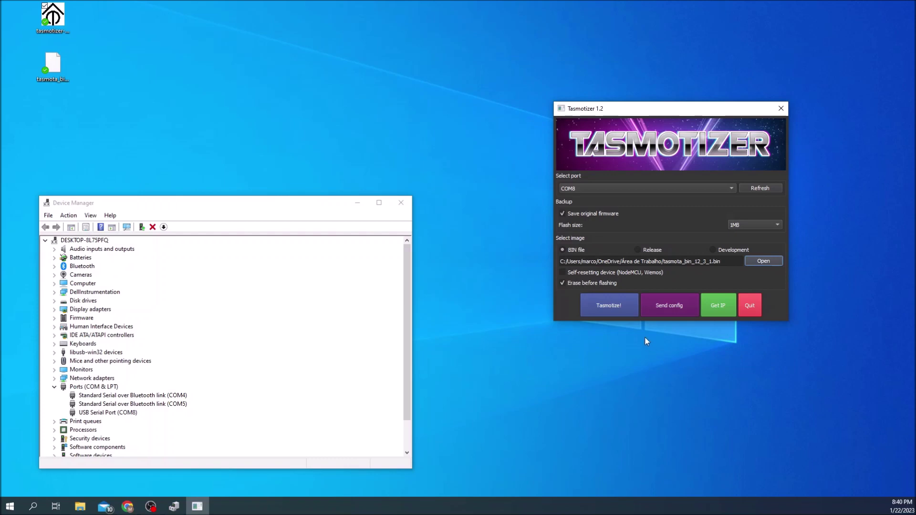
# - Back up and flash the device with the selected Tasmota image, continuing after the power cycle and closing the completion notice
pyautogui.click(615, 301)
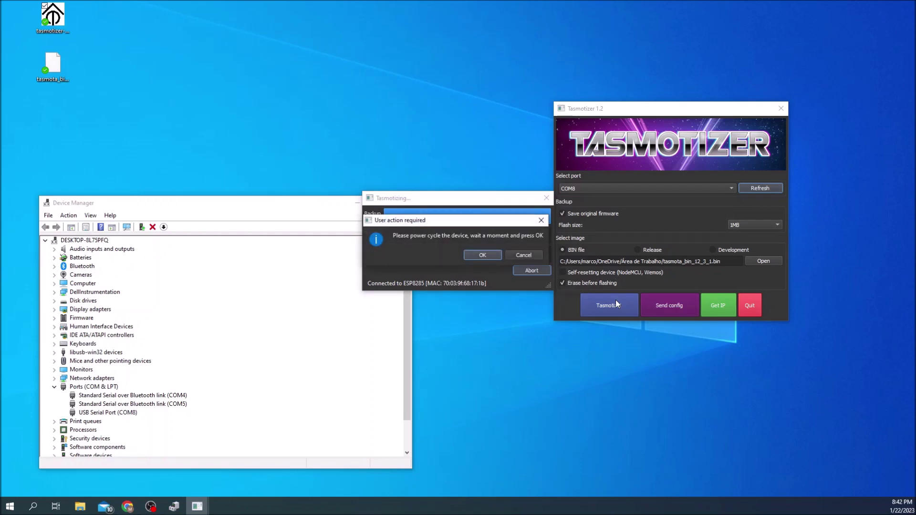
pyautogui.click(483, 255)
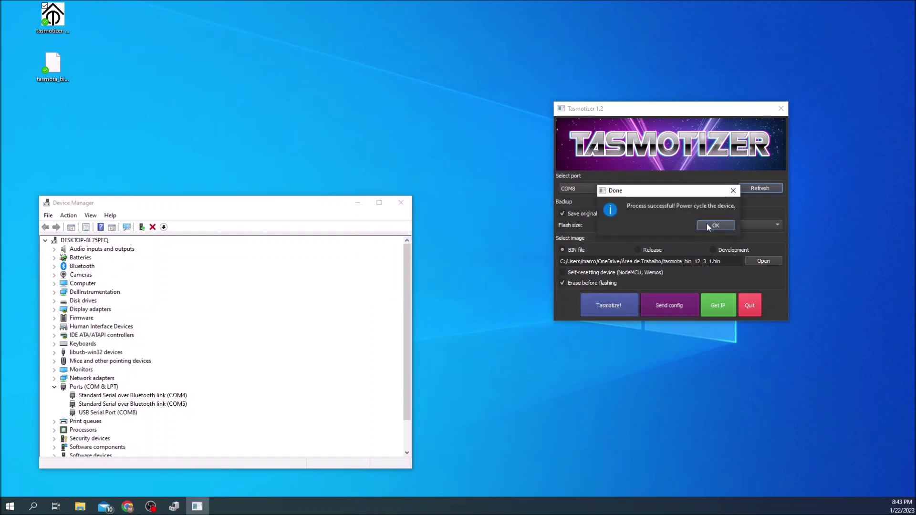
pyautogui.click(708, 224)
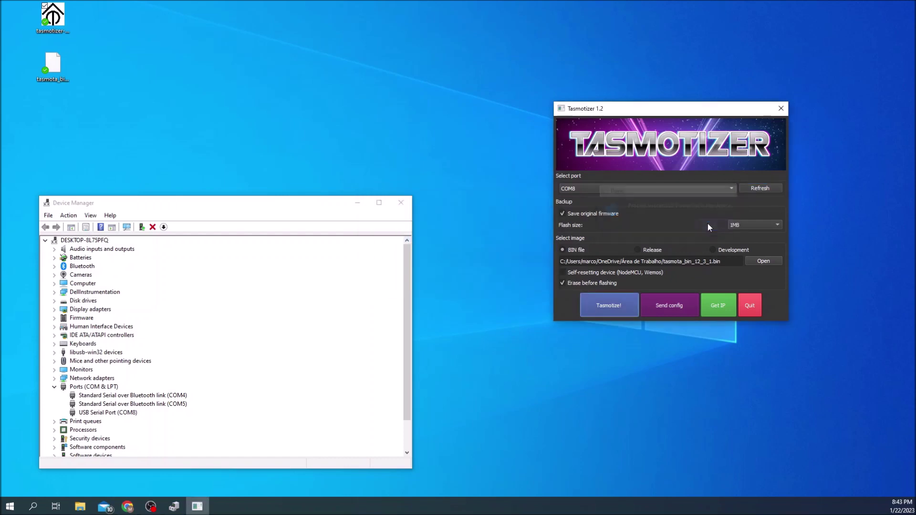
# - Send a WiFi configuration to the device with SSID marte and the network password
pyautogui.click(669, 308)
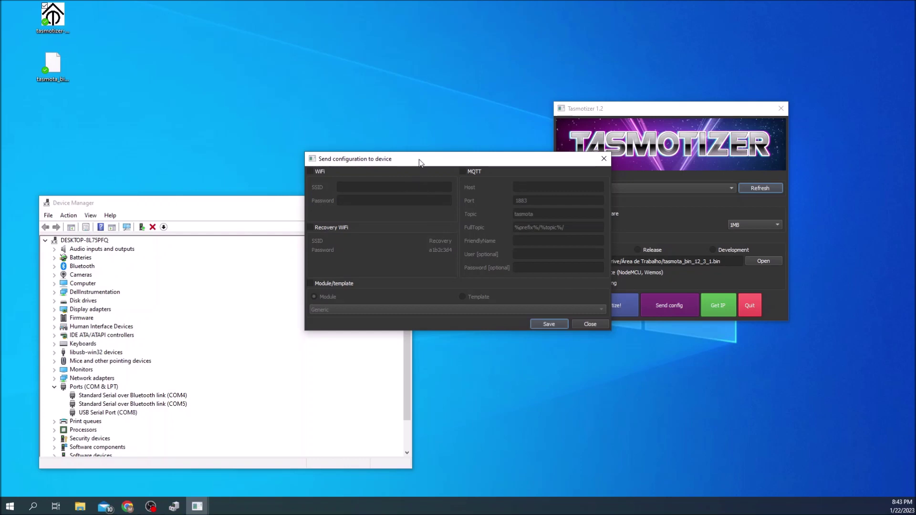
pyautogui.click(308, 173)
pyautogui.click(346, 187)
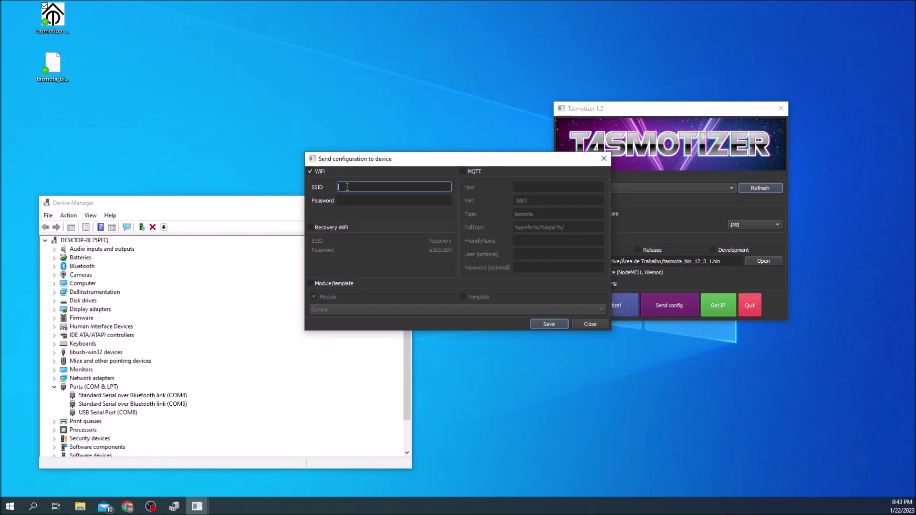
pyautogui.write('marte')
pyautogui.click(343, 201)
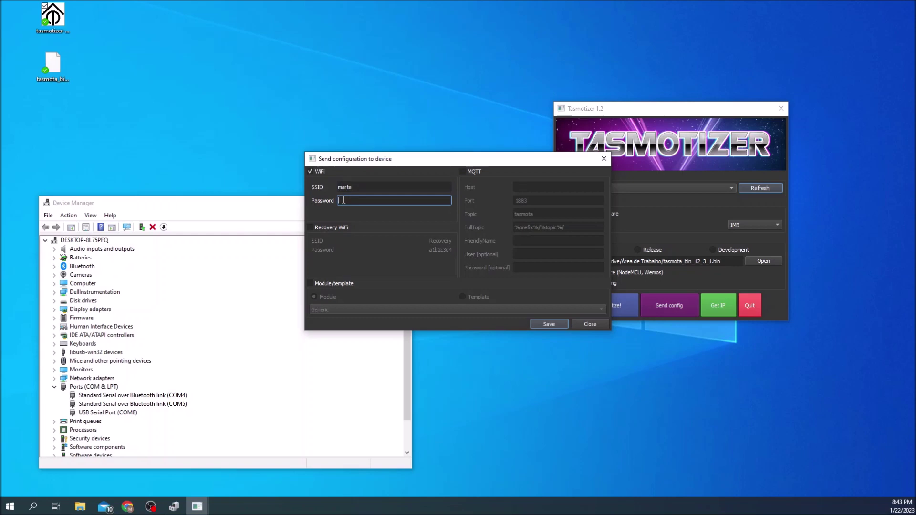
pyautogui.write('aaaaaaaaaaa')
pyautogui.click(553, 324)
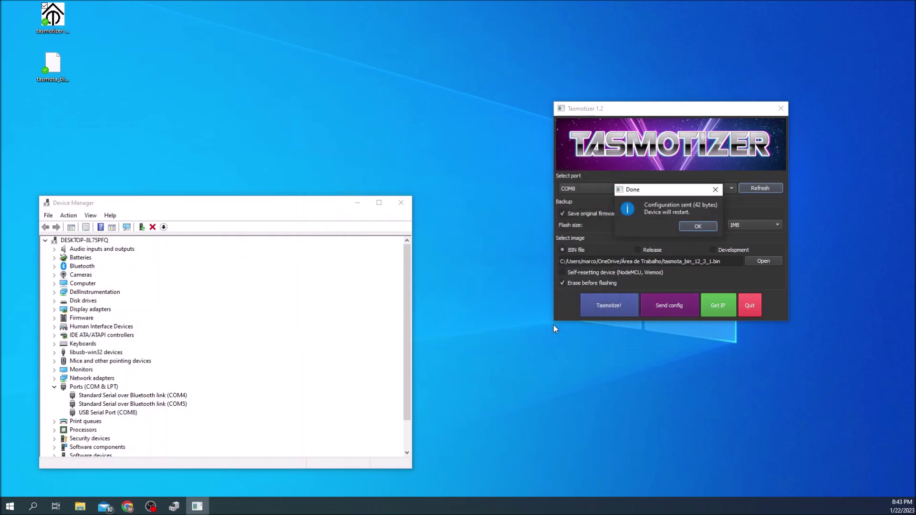
pyautogui.click(691, 226)
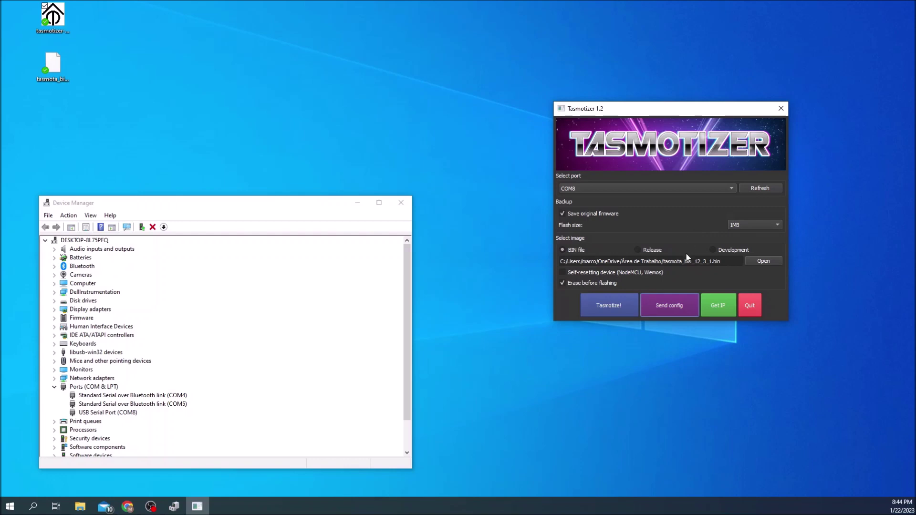
# - Query the device's IP address repeatedly, closing each result
pyautogui.click(716, 308)
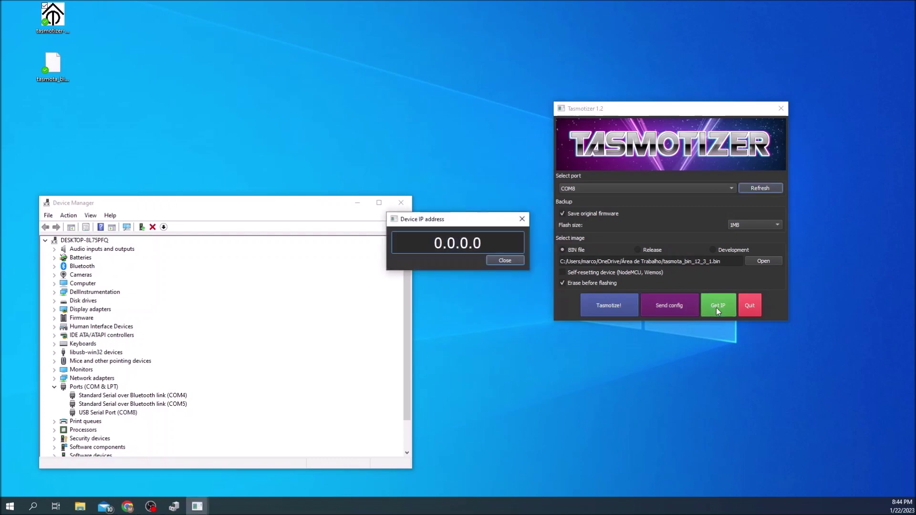
pyautogui.click(511, 260)
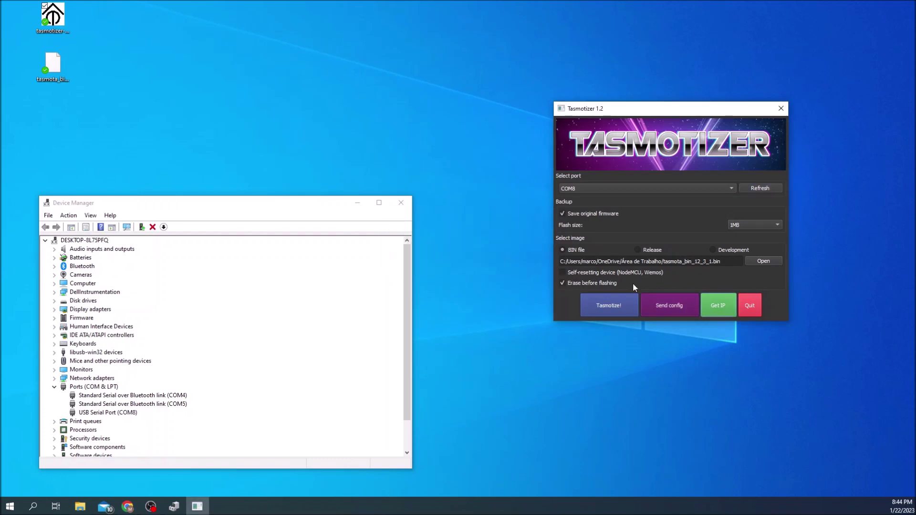
pyautogui.click(720, 305)
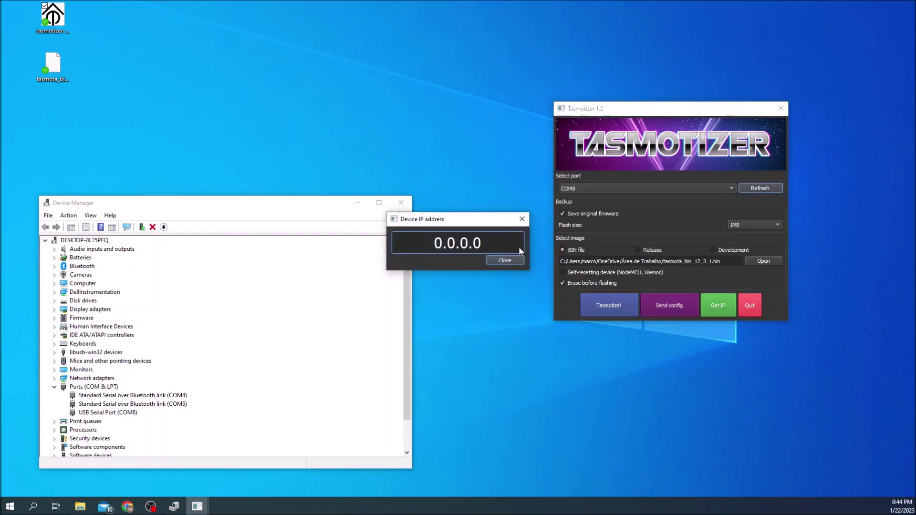
pyautogui.click(507, 260)
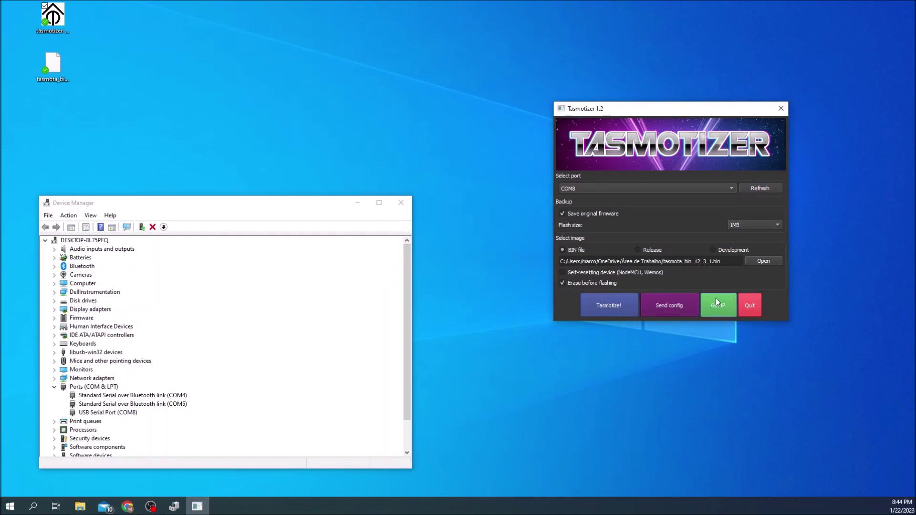
pyautogui.click(716, 302)
pyautogui.click(504, 260)
# - Re-enter the WiFi password, send the configuration to the device again, and request its IP address
pyautogui.click(670, 305)
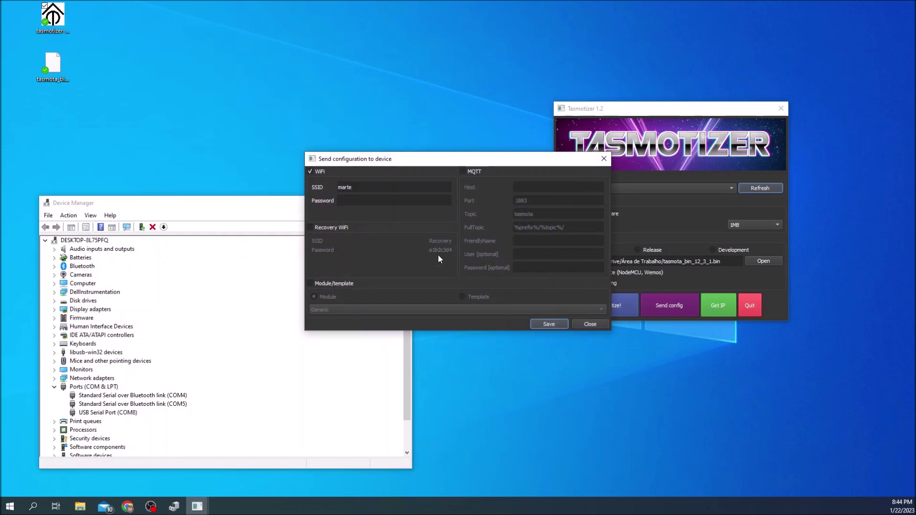
pyautogui.click(361, 199)
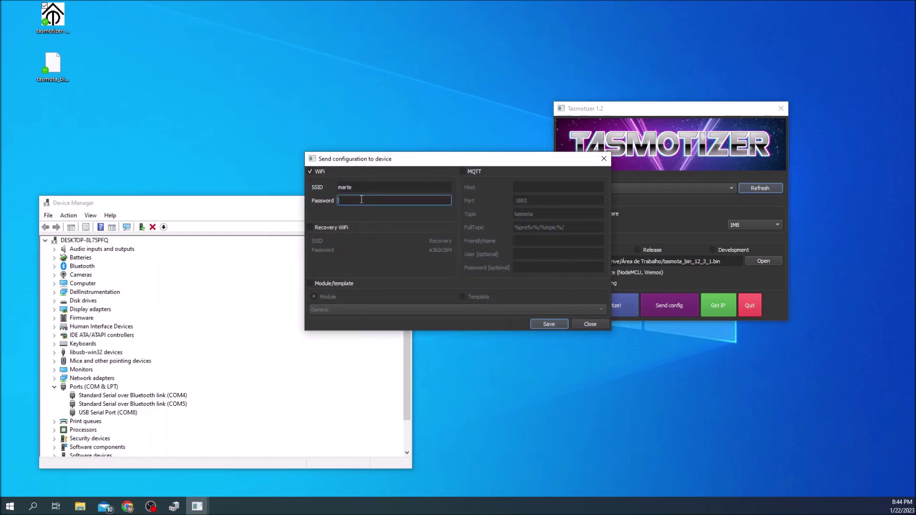
pyautogui.write('•••••••••••')
pyautogui.click(549, 323)
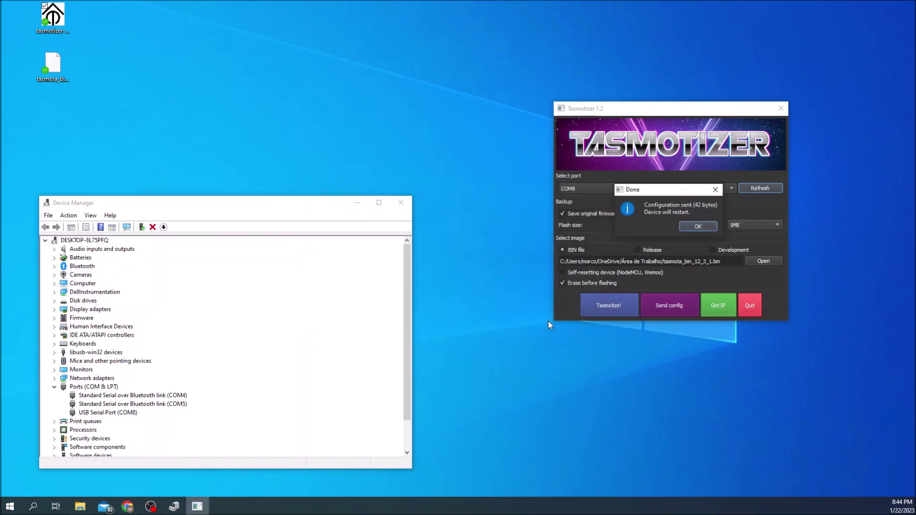
pyautogui.click(695, 224)
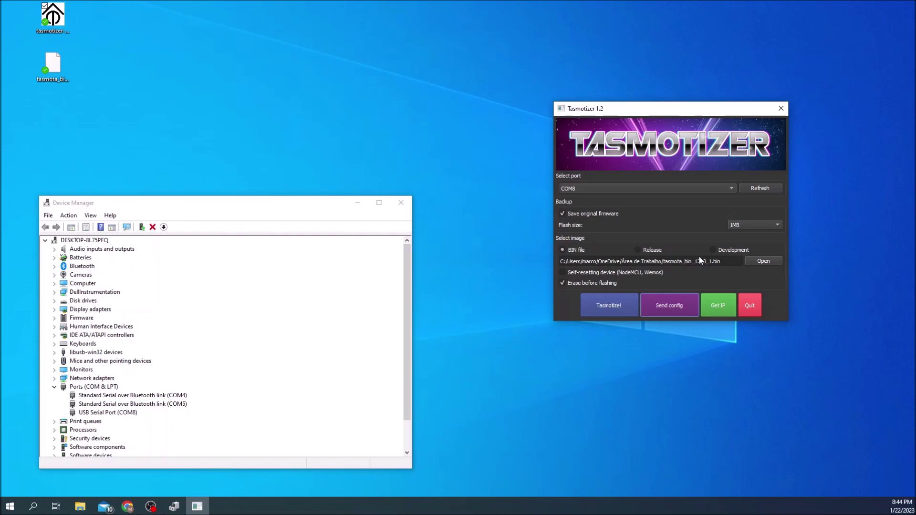
pyautogui.click(712, 297)
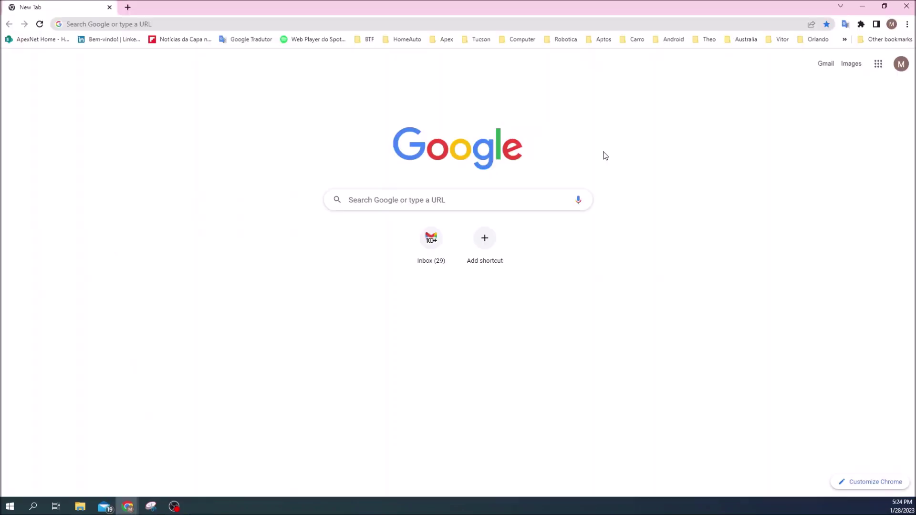
# - Switch to Chrome and open homeassistant.local:8123
pyautogui.click(86, 23)
pyautogui.write('homeassistant.local:8123')
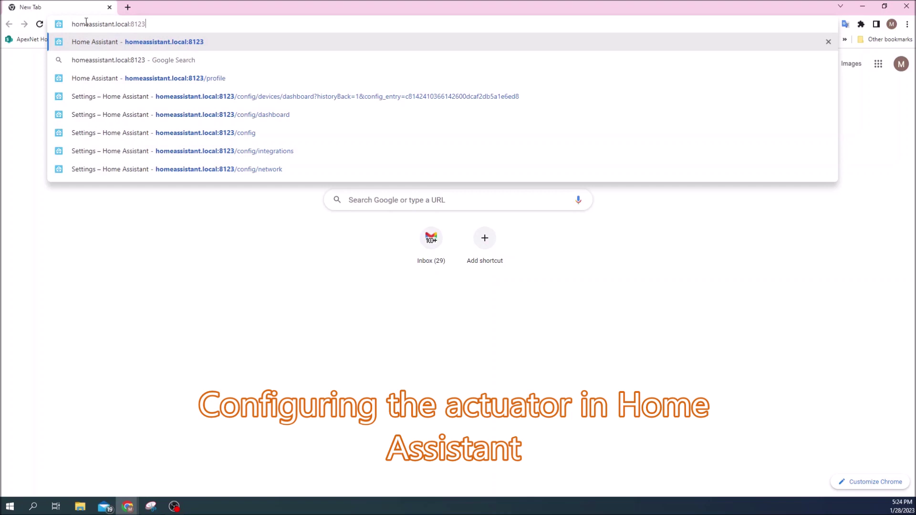
pyautogui.press('Return')
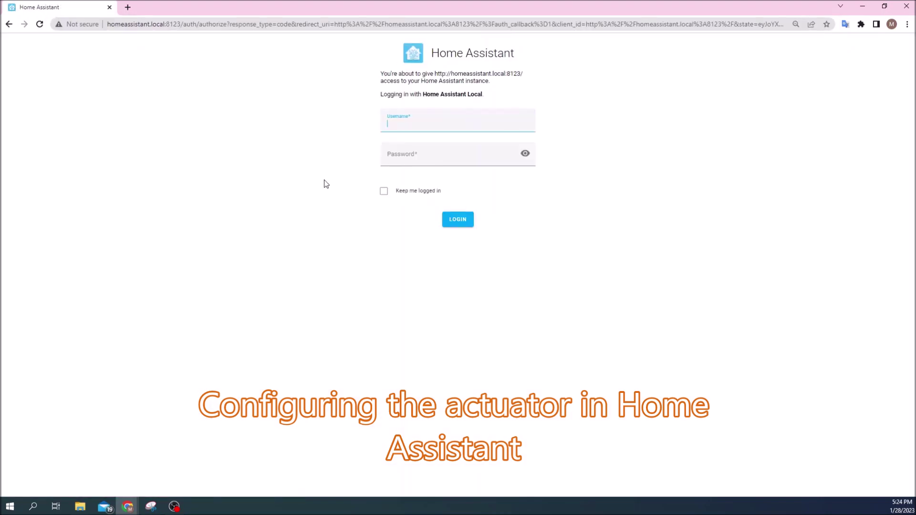
# - Log in to Home Assistant with the account username and password, choosing to stay logged in
pyautogui.click(413, 121)
pyautogui.click(371, 263)
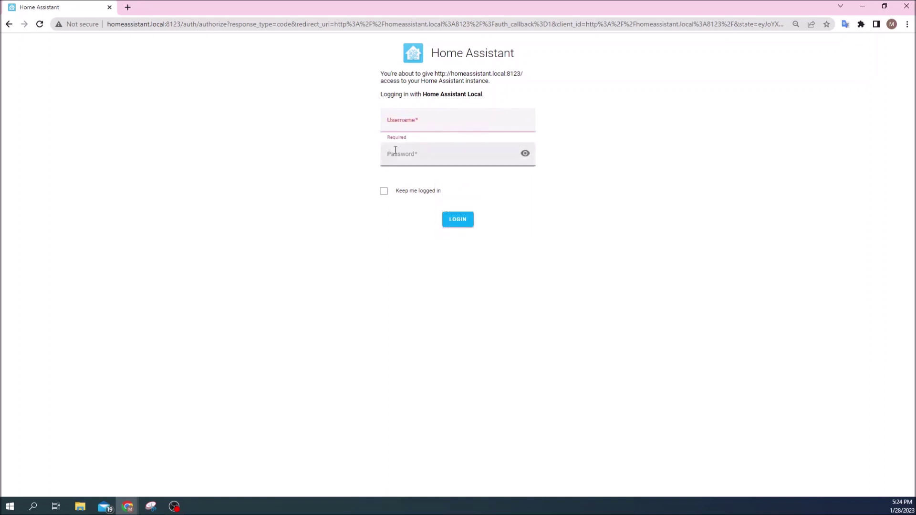
pyautogui.click(397, 124)
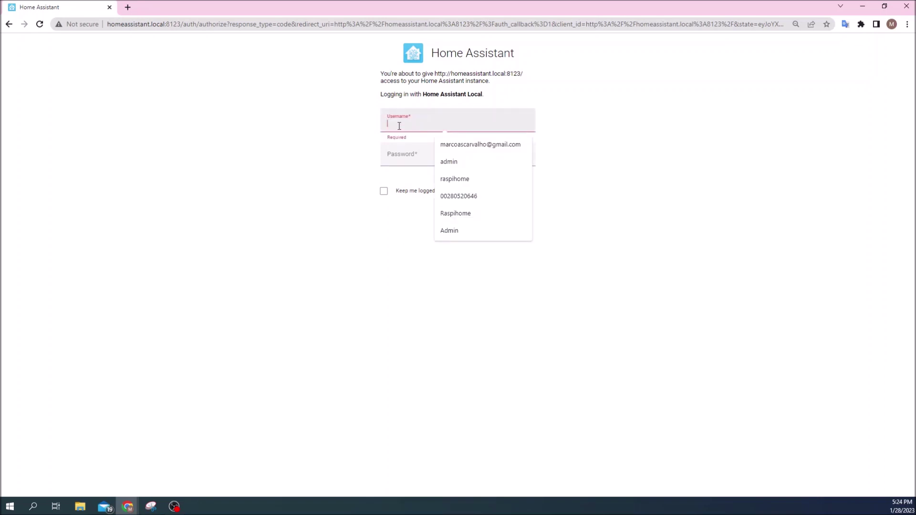
pyautogui.write('your')
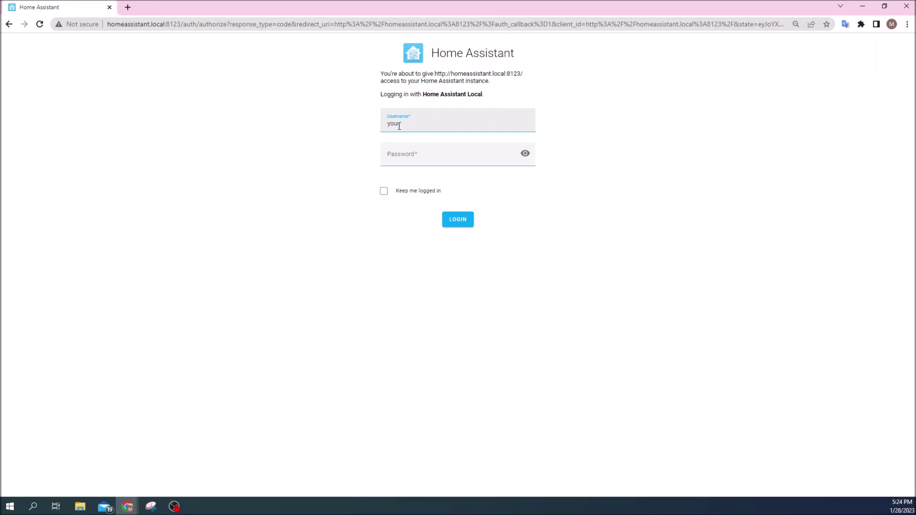
pyautogui.write('_name_and_family_name')
pyautogui.click(402, 154)
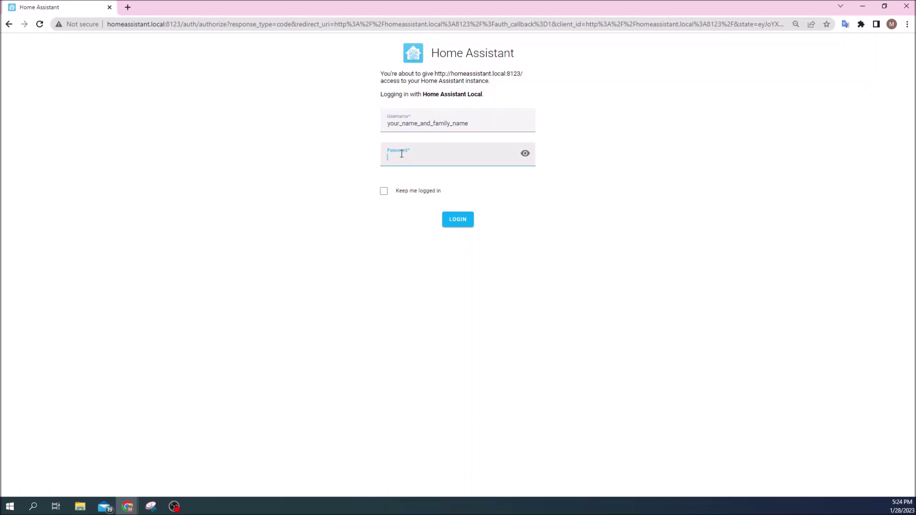
pyautogui.write('•••••••')
pyautogui.click(384, 191)
pyautogui.click(464, 219)
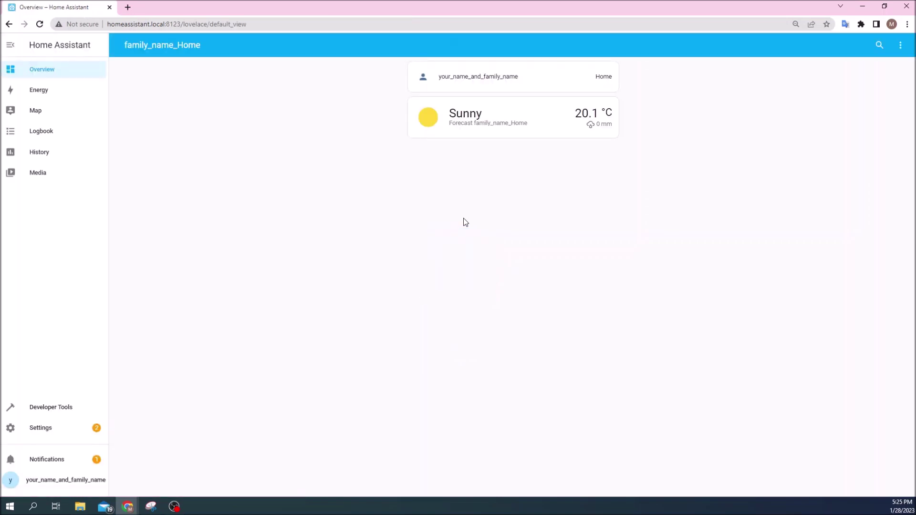
# - Start adding a new integration in the Devices & Services settings, searching for "tplink kasa" and choosing TP-Link Kasa Smart
pyautogui.click(51, 429)
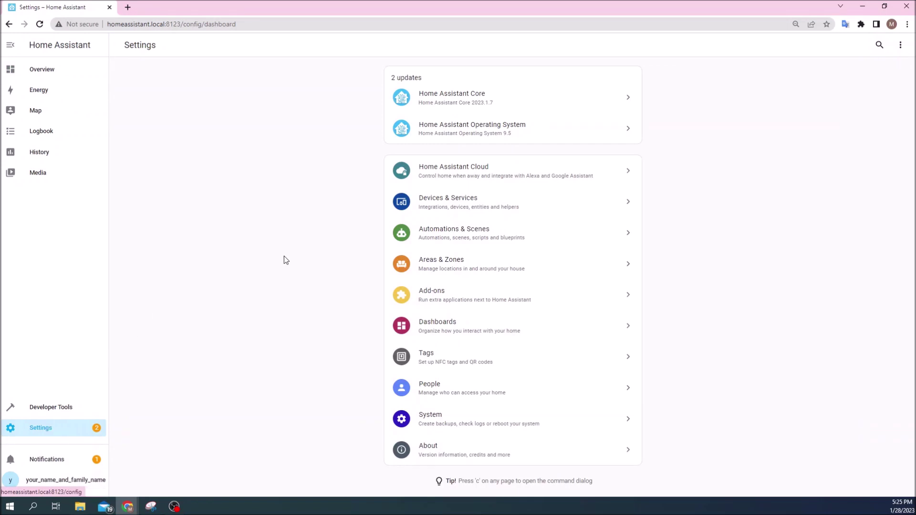
pyautogui.click(439, 202)
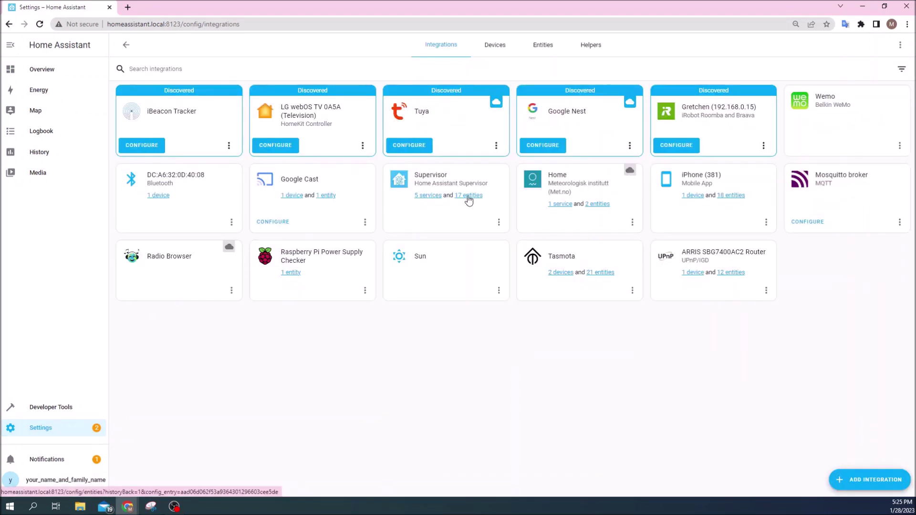
pyautogui.click(860, 482)
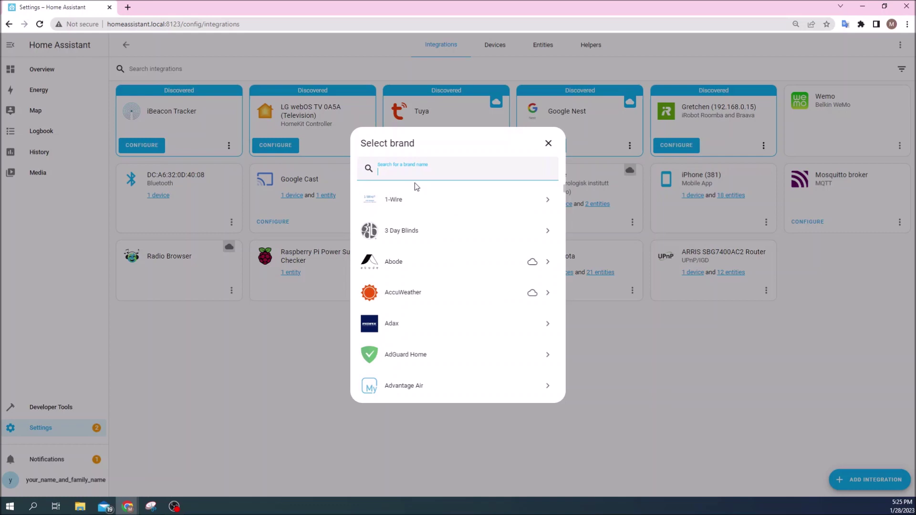
pyautogui.write('tplin')
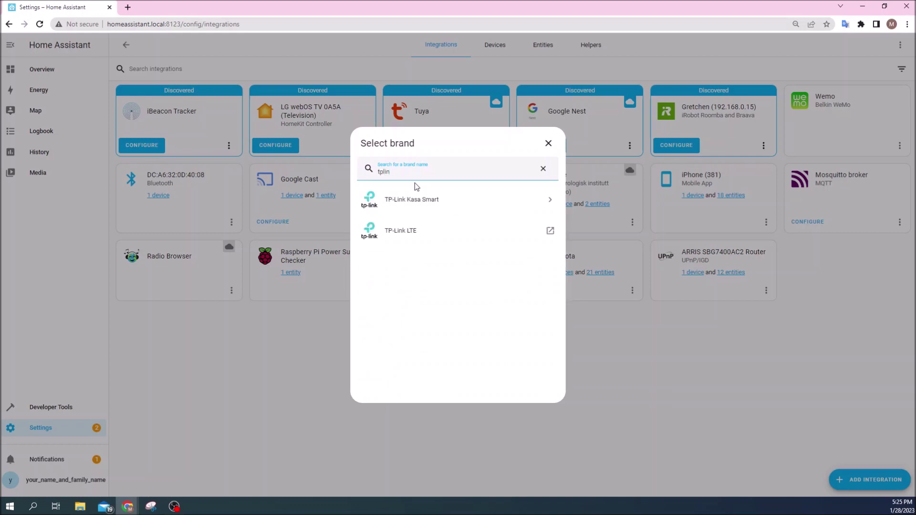
pyautogui.write('k ka')
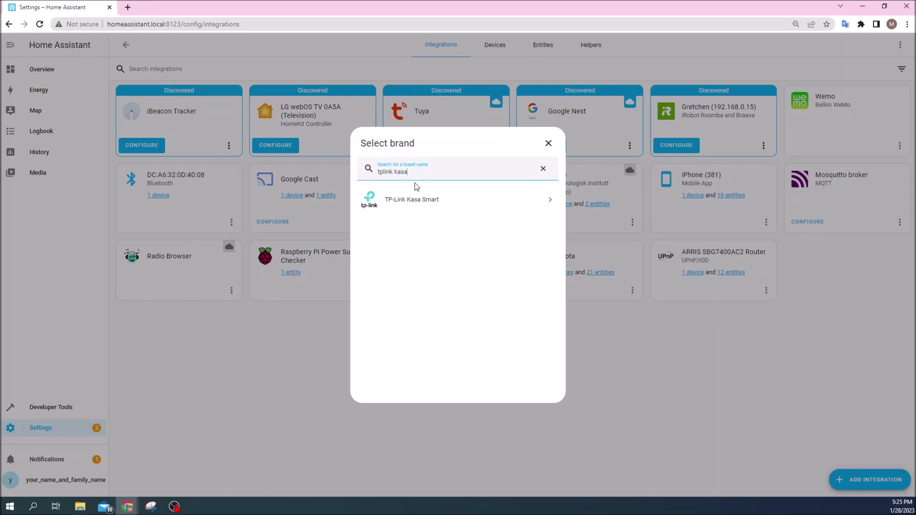
pyautogui.write('sa')
pyautogui.click(417, 202)
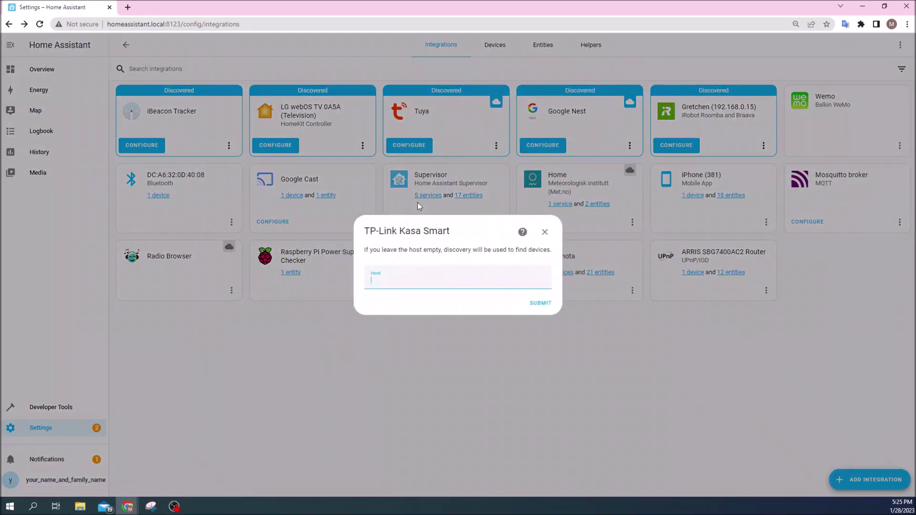
# - Leave the host empty to use discovery, then add the Desk outlet KP115(US) and assign it to the kid bedroom 1 area
pyautogui.click(538, 304)
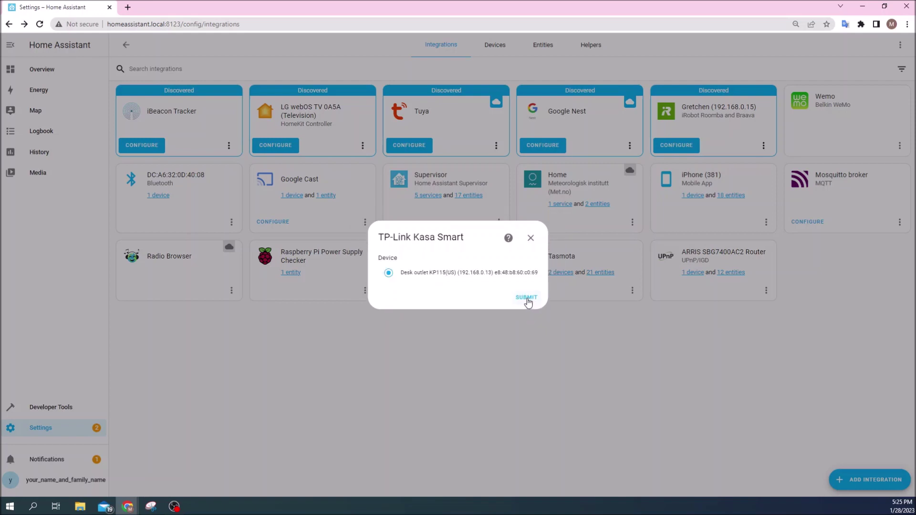
pyautogui.click(528, 301)
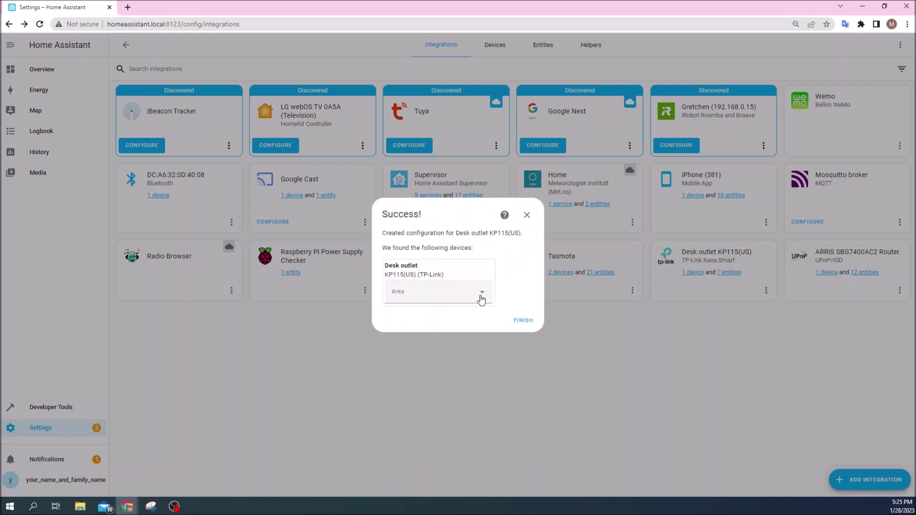
pyautogui.click(482, 300)
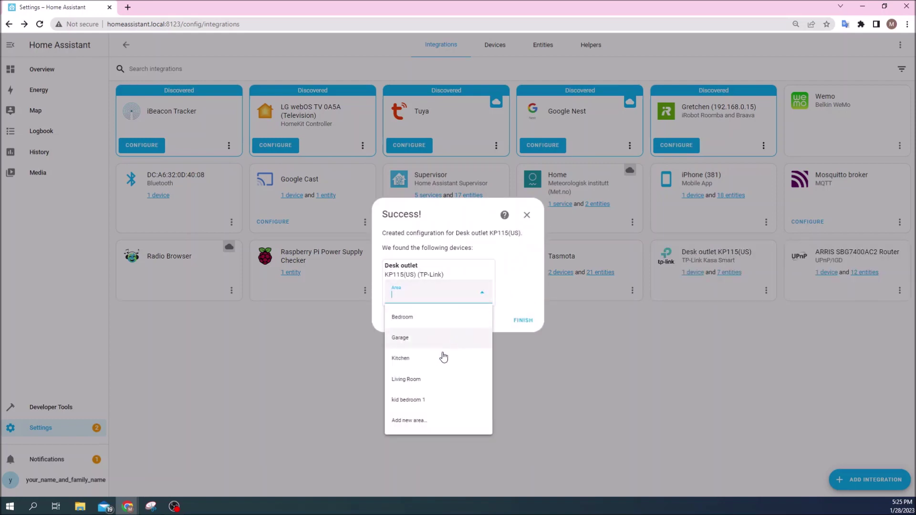
pyautogui.click(413, 402)
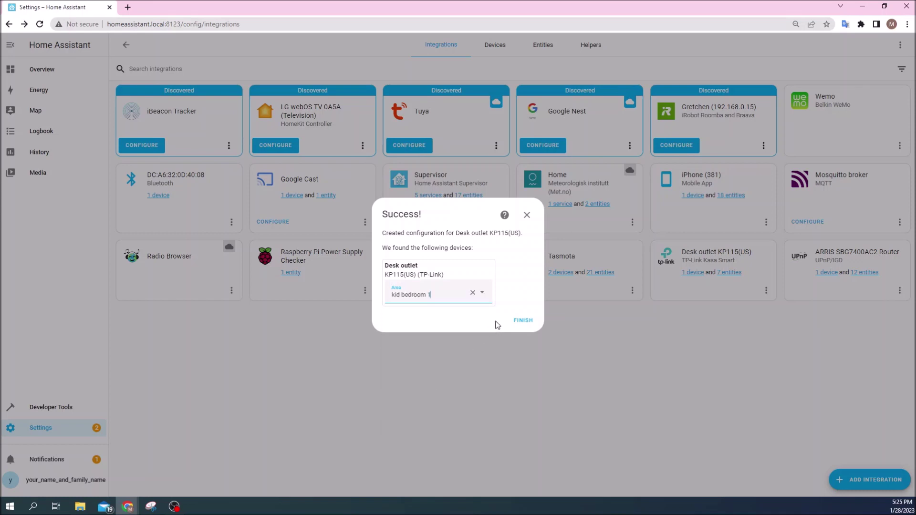
pyautogui.click(525, 321)
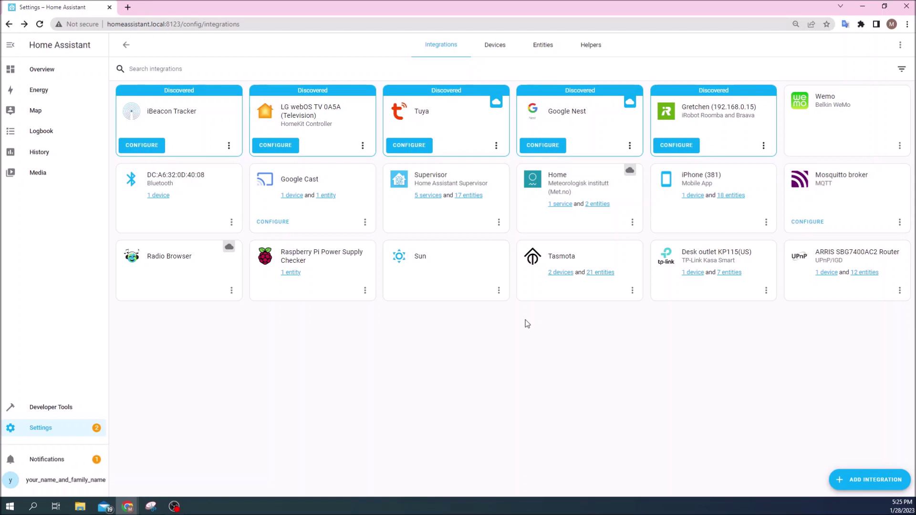
# - Open the device page of the TP-Link Desk outlet and test its switch by turning it off and on twice
pyautogui.click(695, 276)
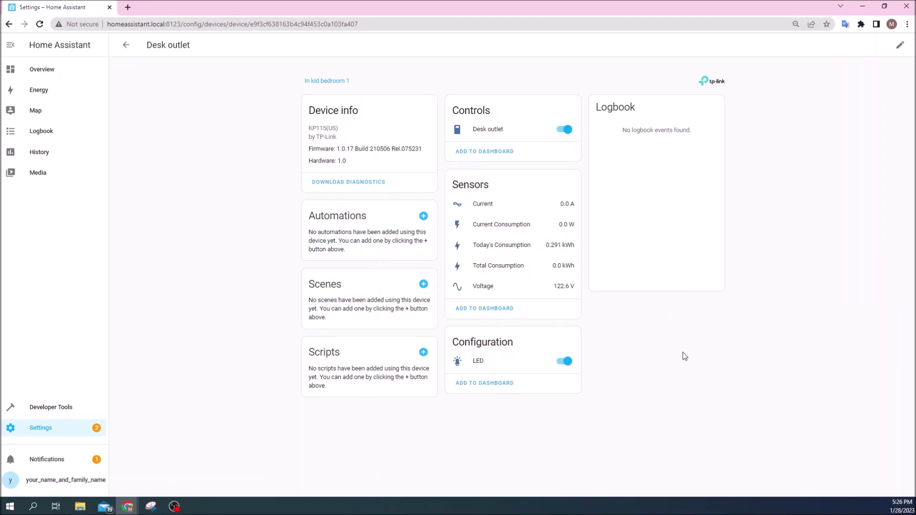
pyautogui.click(563, 130)
pyautogui.click(562, 130)
pyautogui.click(562, 130)
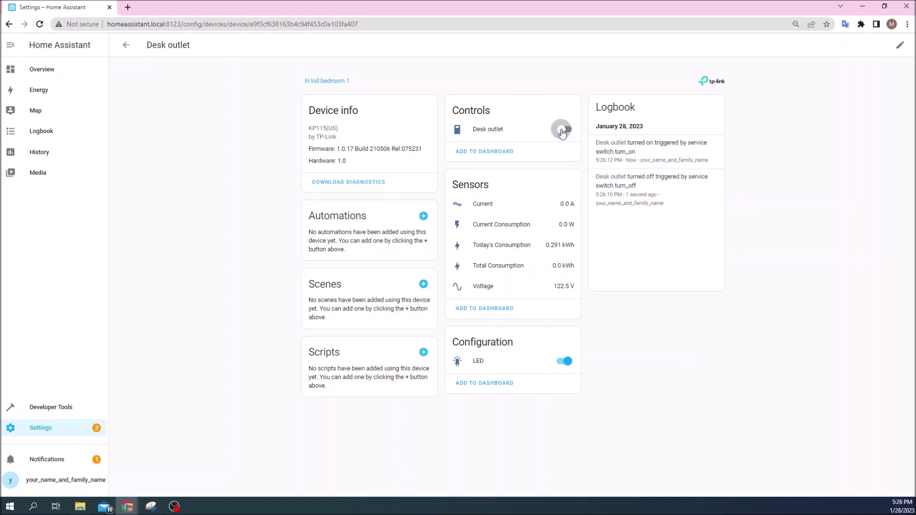
pyautogui.click(562, 130)
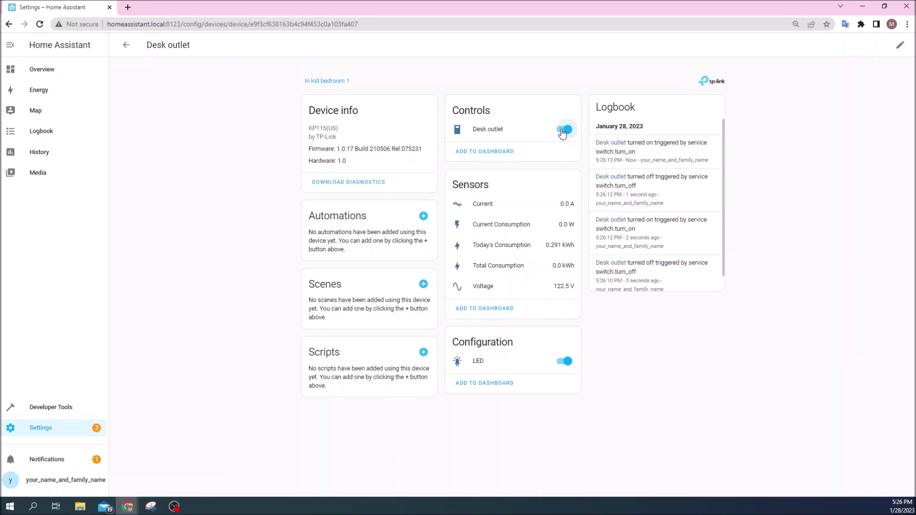